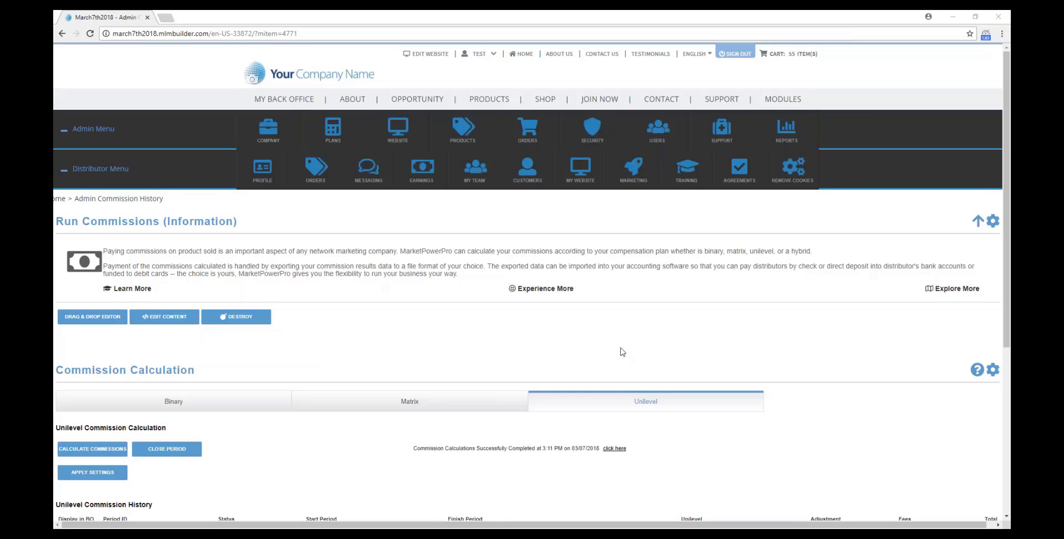
Review the March period's commission details, then return to the commission history.
{"action": "mouse_move", "coordinate": [333, 130]}
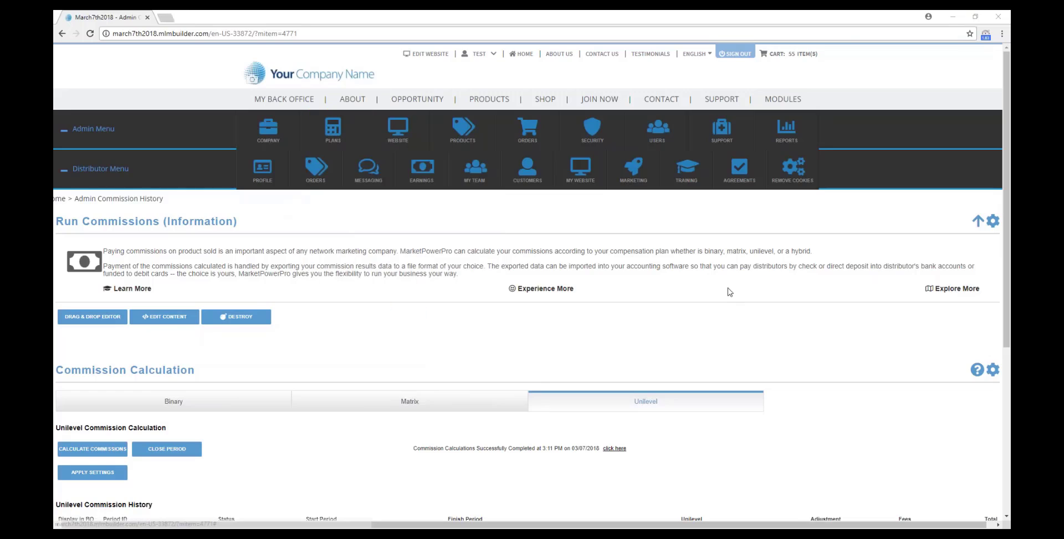
{"action": "scroll", "coordinate": [730, 292], "scroll_direction": "down", "scroll_amount": 3}
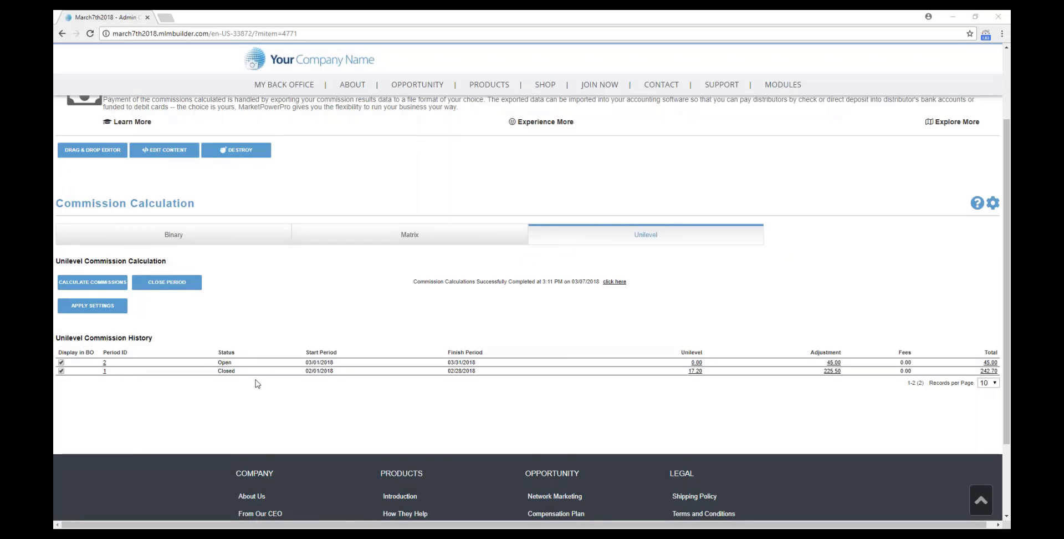
{"action": "scroll", "coordinate": [257, 383], "scroll_direction": "down", "scroll_amount": 1}
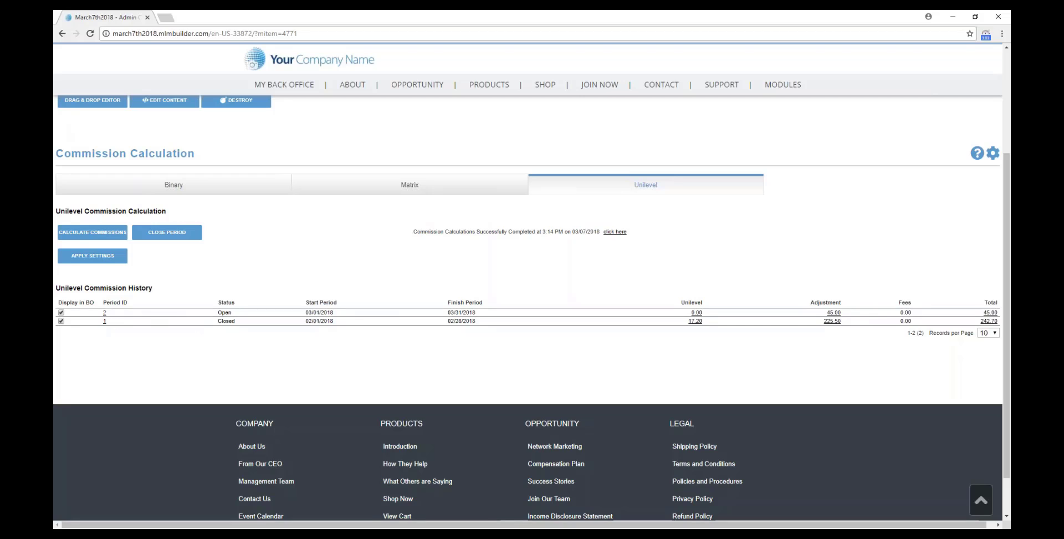
{"action": "left_click", "coordinate": [104, 312]}
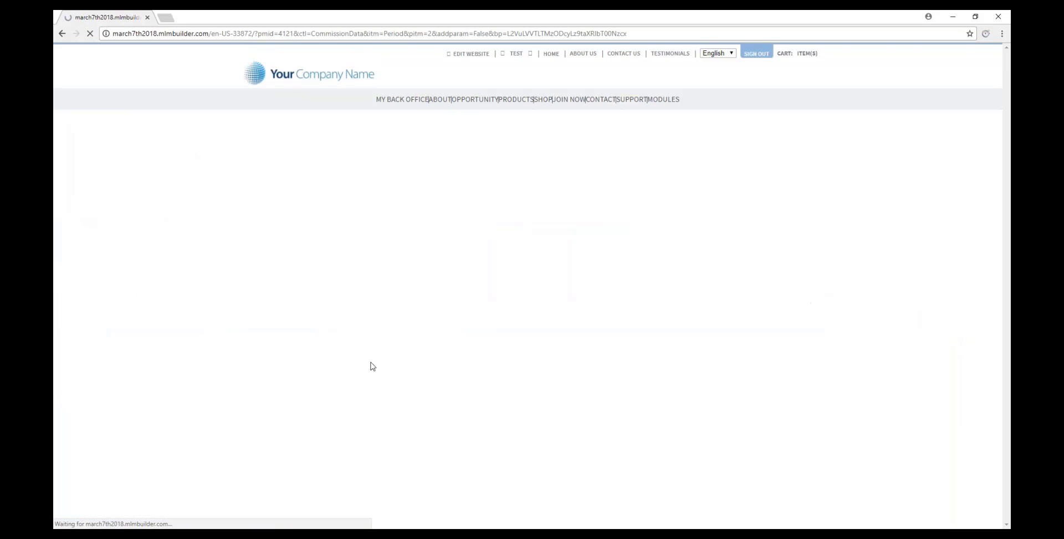
{"action": "scroll", "coordinate": [622, 378], "scroll_direction": "down", "scroll_amount": 1}
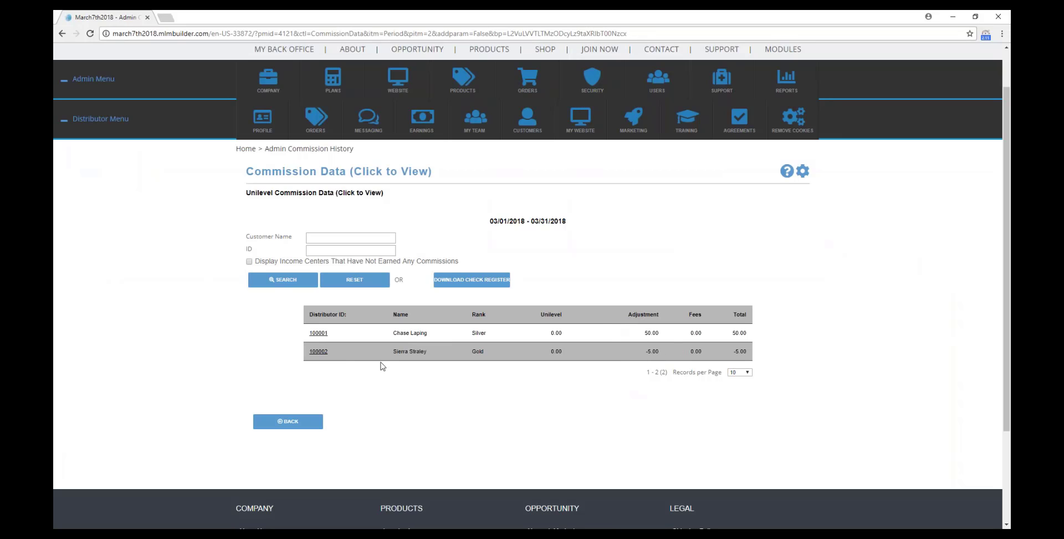
{"action": "left_click", "coordinate": [304, 426]}
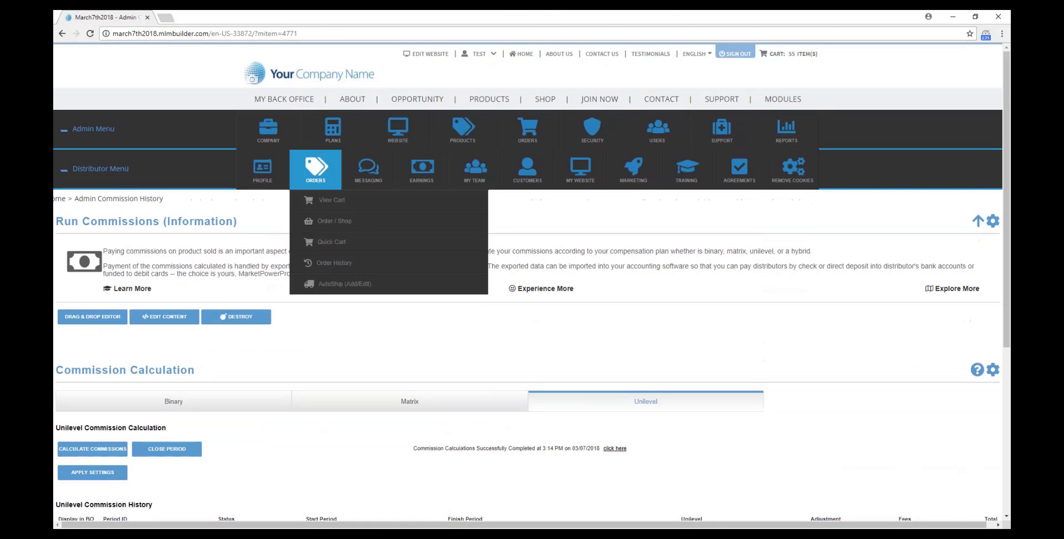
Go to PLANS > Reopen Period to list the reopenable unilevel periods, including February.
{"action": "mouse_move", "coordinate": [337, 131]}
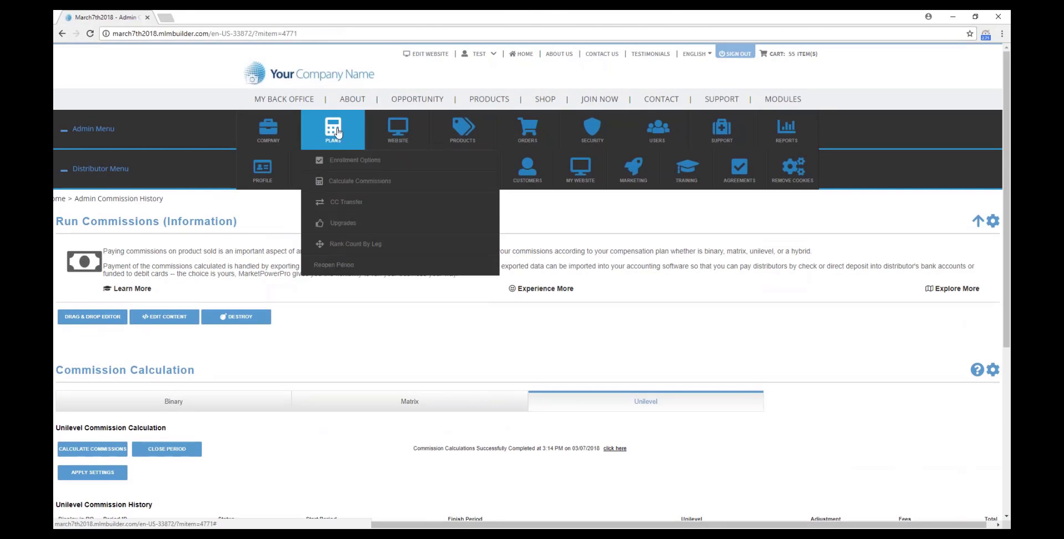
{"action": "left_click", "coordinate": [339, 266]}
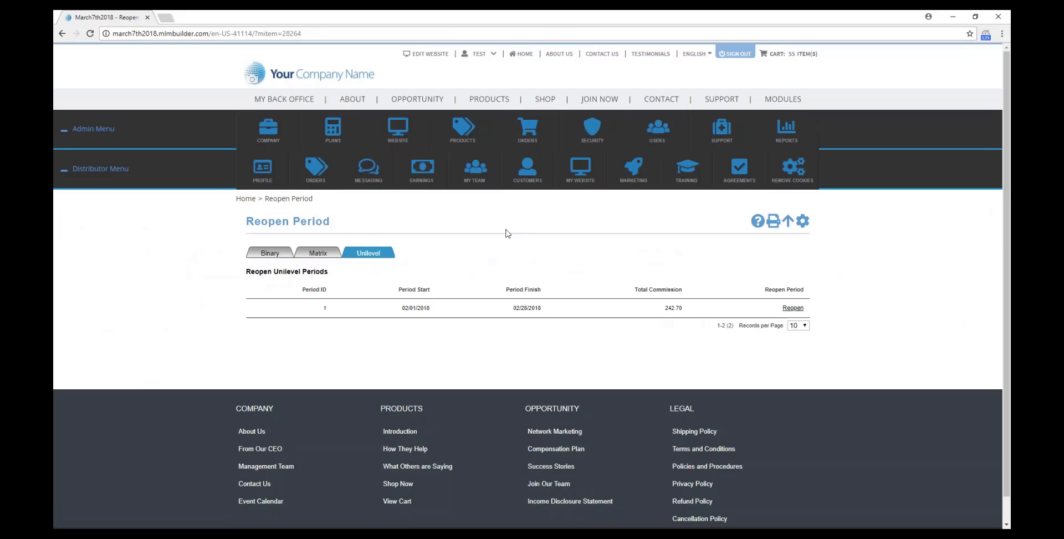
{"action": "mouse_move", "coordinate": [326, 131]}
Reopen period 1, download the existing adjustments as AdjustmentDetails CSV, and open it in Excel.
{"action": "left_click", "coordinate": [793, 309]}
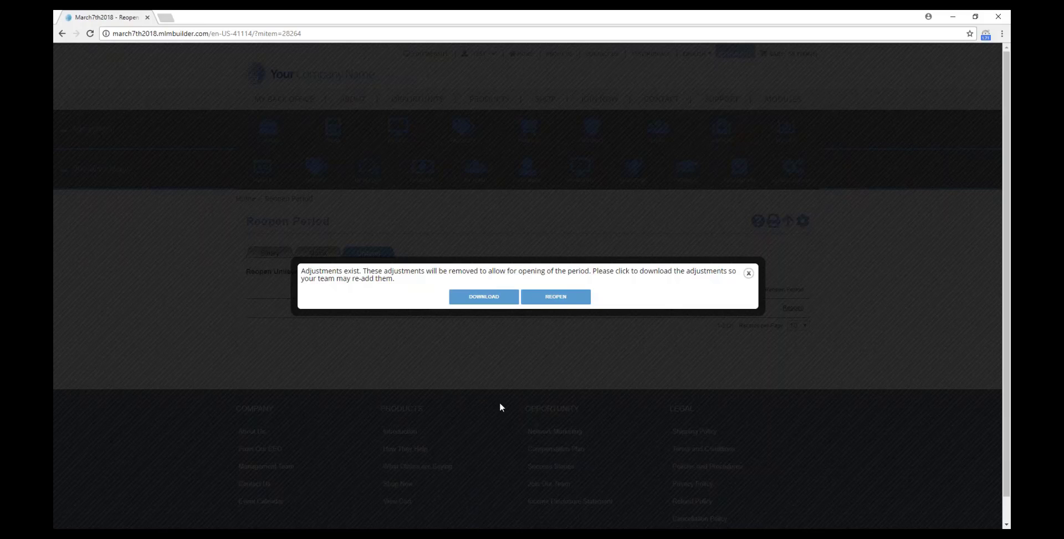
{"action": "left_click", "coordinate": [489, 296]}
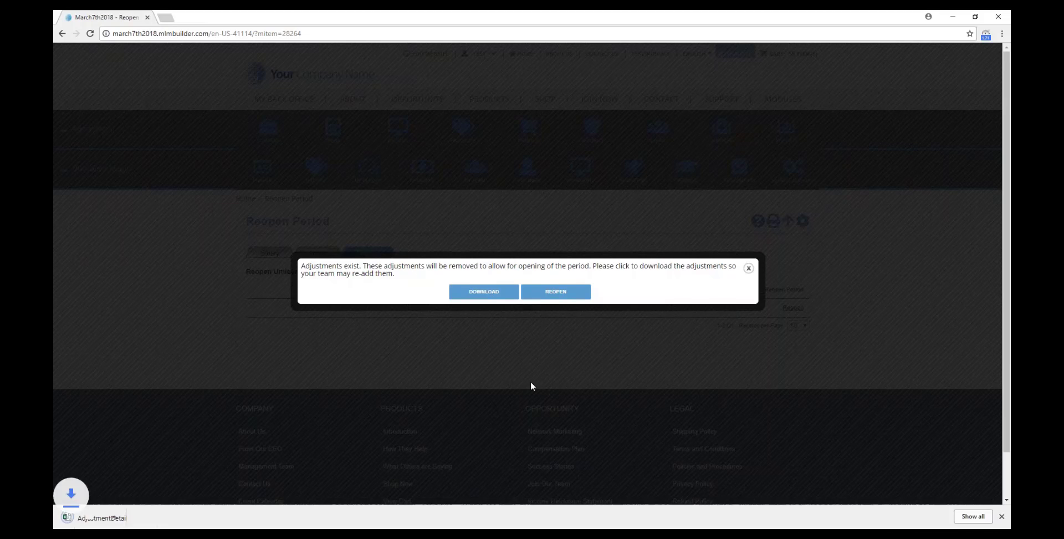
{"action": "right_click", "coordinate": [95, 518]}
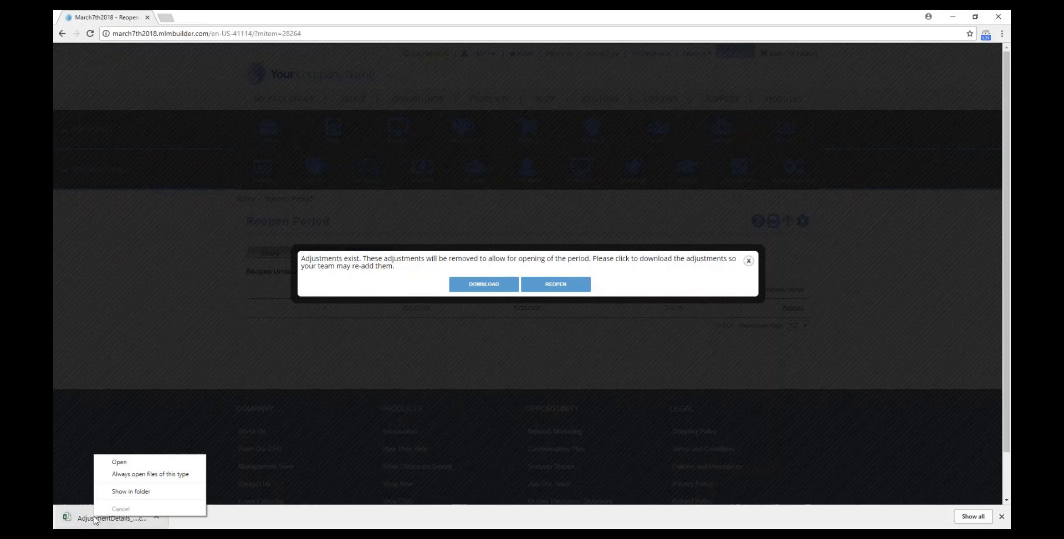
{"action": "left_click", "coordinate": [127, 461]}
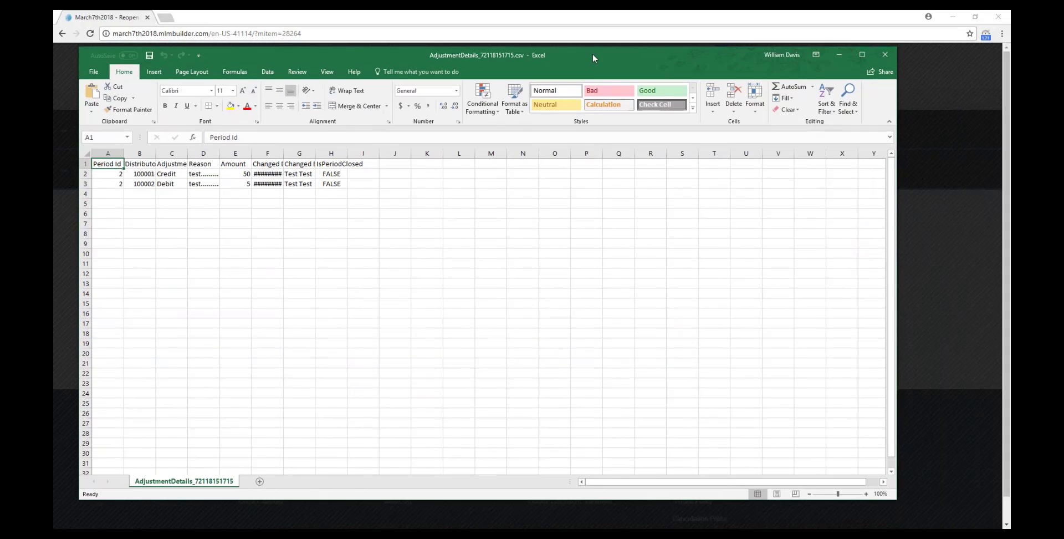
AutoFit column F so the full Changed Date values are visible.
{"action": "double_click", "coordinate": [283, 154]}
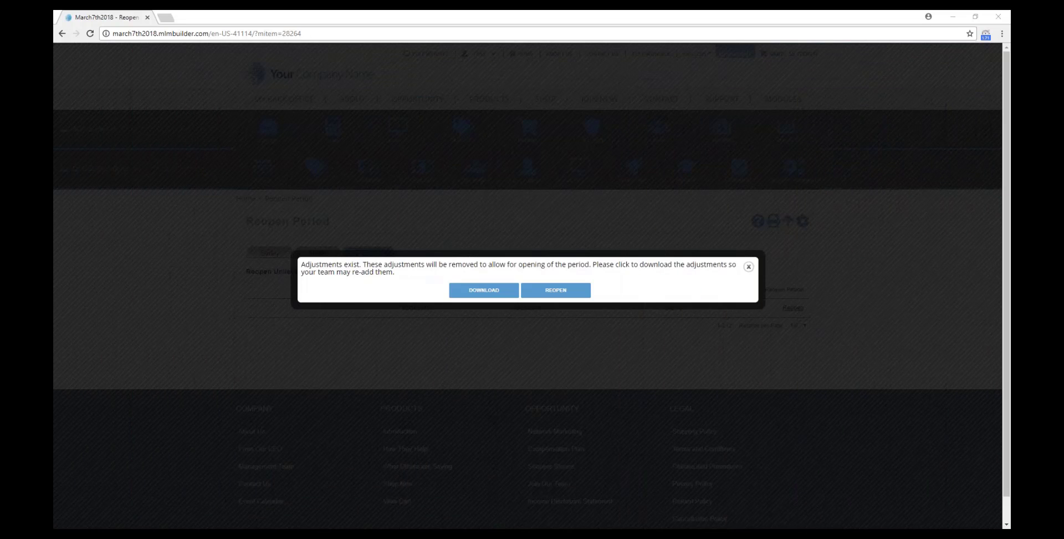
Confirm reopening the February unilevel period, then go to PLANS > Calculate Commissions.
{"action": "left_click", "coordinate": [556, 290]}
{"action": "left_click", "coordinate": [563, 87]}
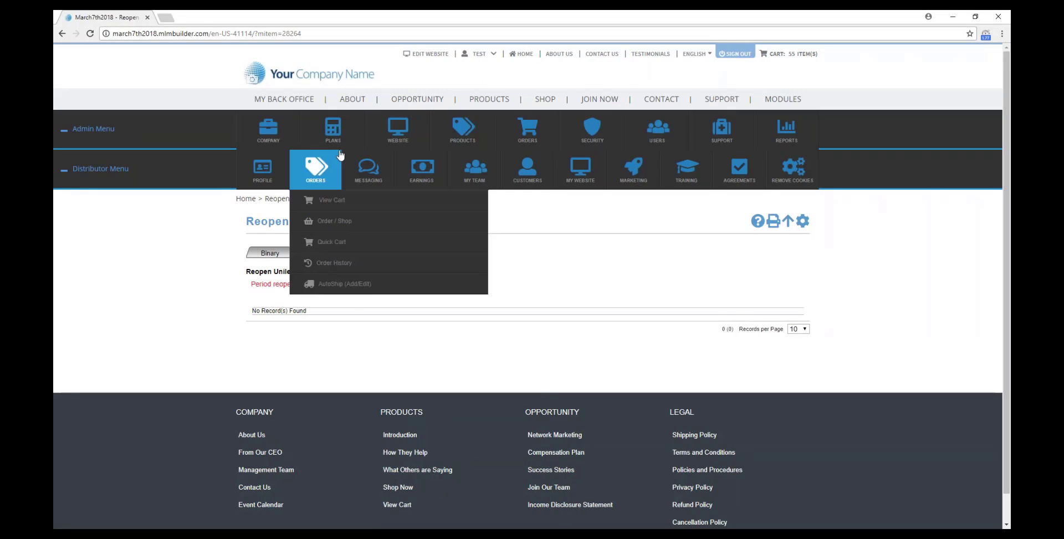
{"action": "mouse_move", "coordinate": [345, 136]}
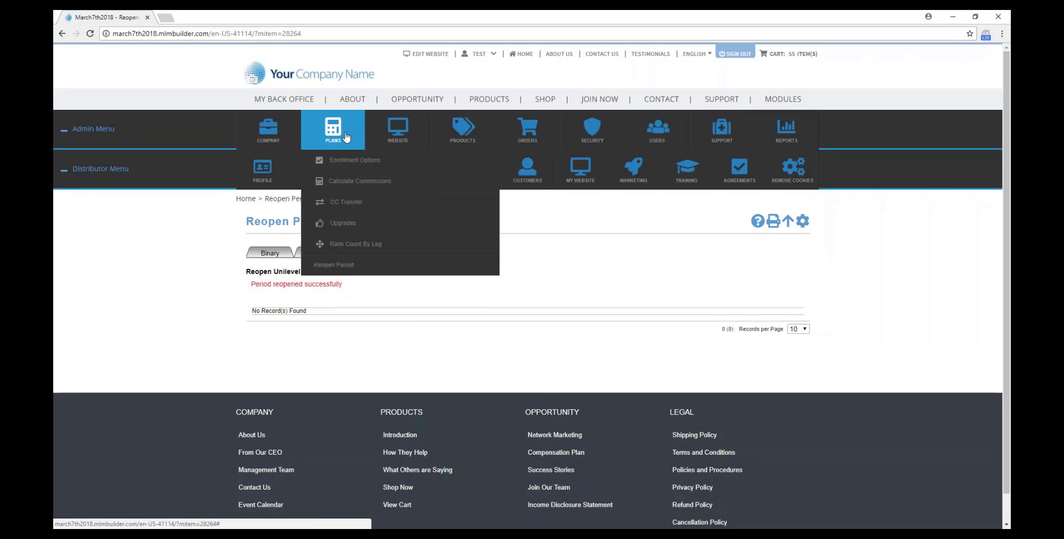
{"action": "left_click", "coordinate": [357, 181]}
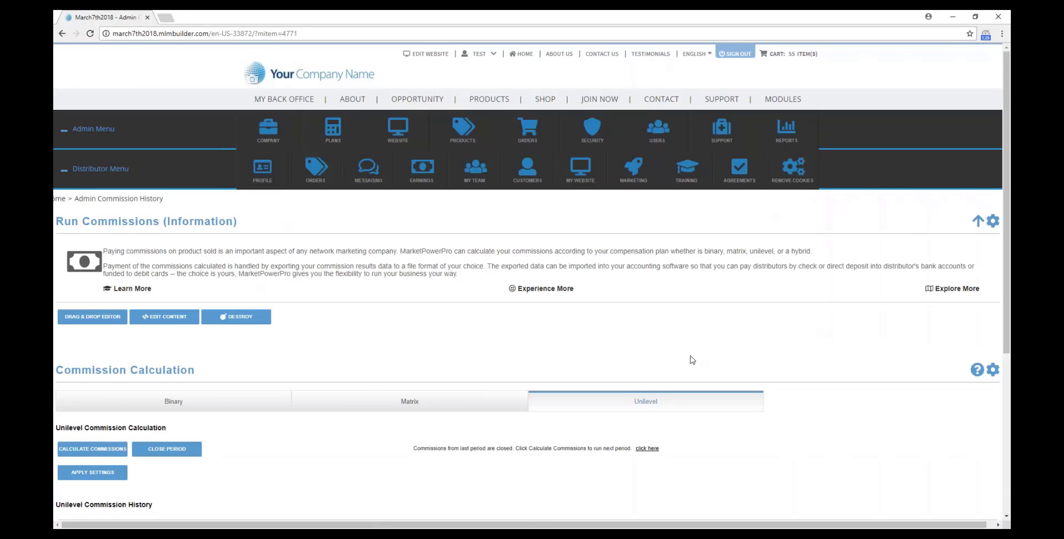
Recalculate February unilevel commissions to a 242.70 total and start closing the period.
{"action": "scroll", "coordinate": [690, 359], "scroll_direction": "down", "scroll_amount": 1}
{"action": "left_click", "coordinate": [108, 400]}
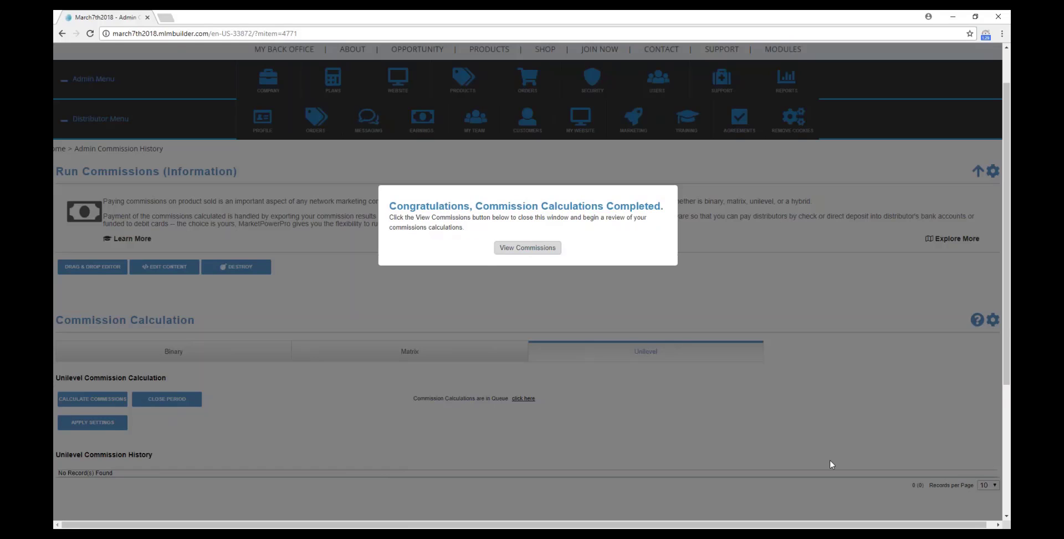
{"action": "left_click", "coordinate": [493, 248]}
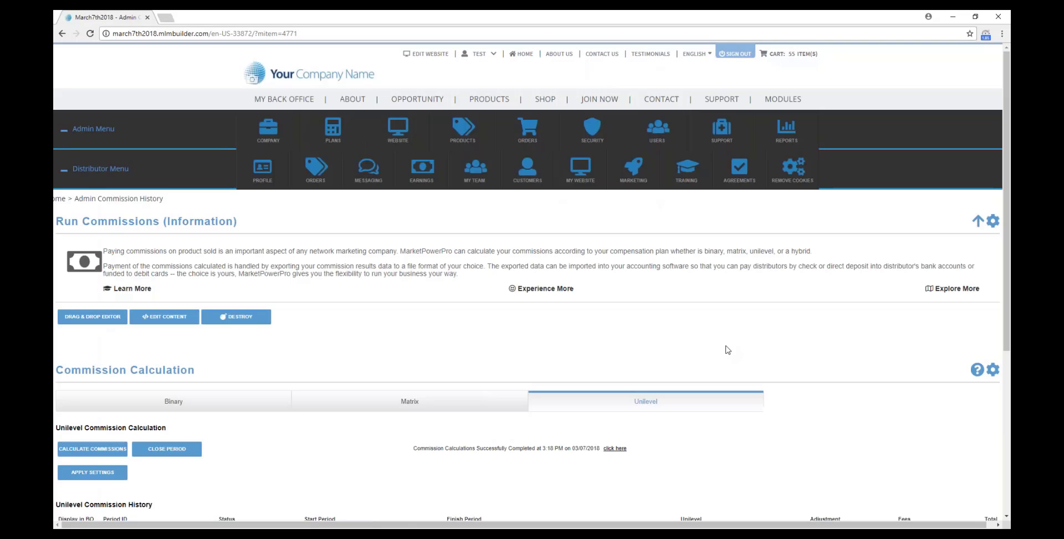
{"action": "scroll", "coordinate": [725, 347], "scroll_direction": "down", "scroll_amount": 3}
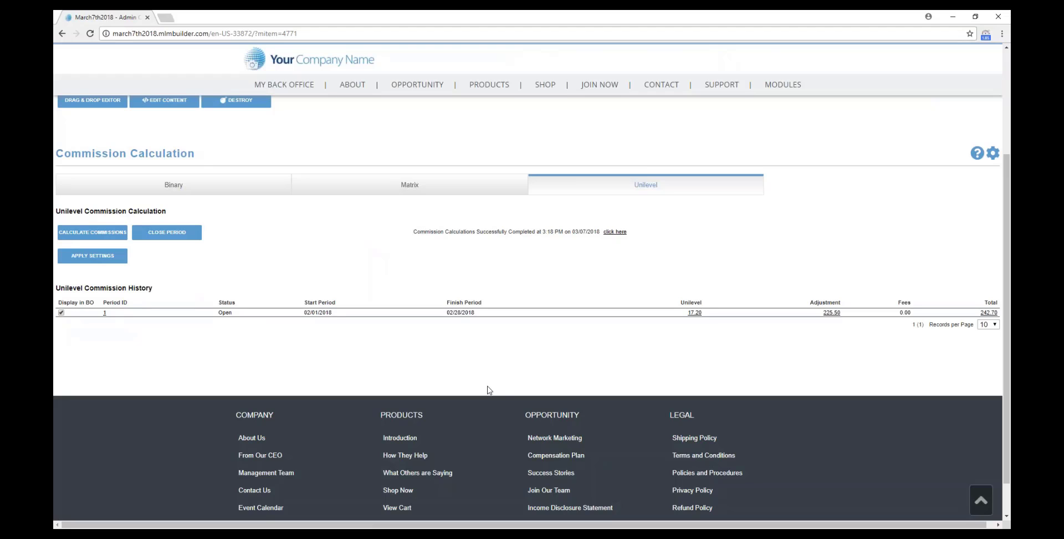
{"action": "left_click", "coordinate": [167, 232]}
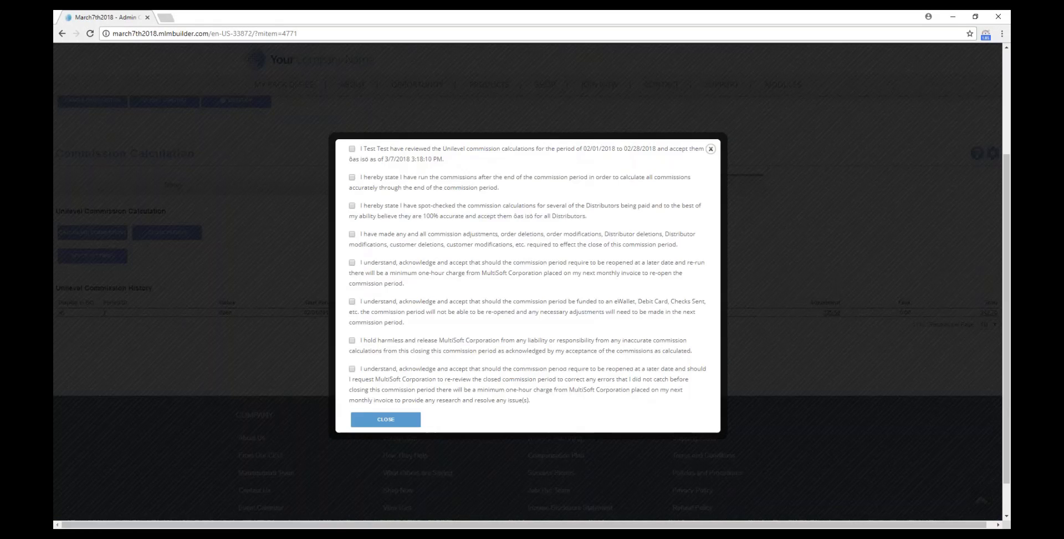
Tick all eight closing acknowledgements and agree, closing February again at 242.70.
{"action": "left_click", "coordinate": [352, 148]}
{"action": "left_click", "coordinate": [352, 177]}
{"action": "left_click", "coordinate": [352, 205]}
{"action": "left_click", "coordinate": [352, 234]}
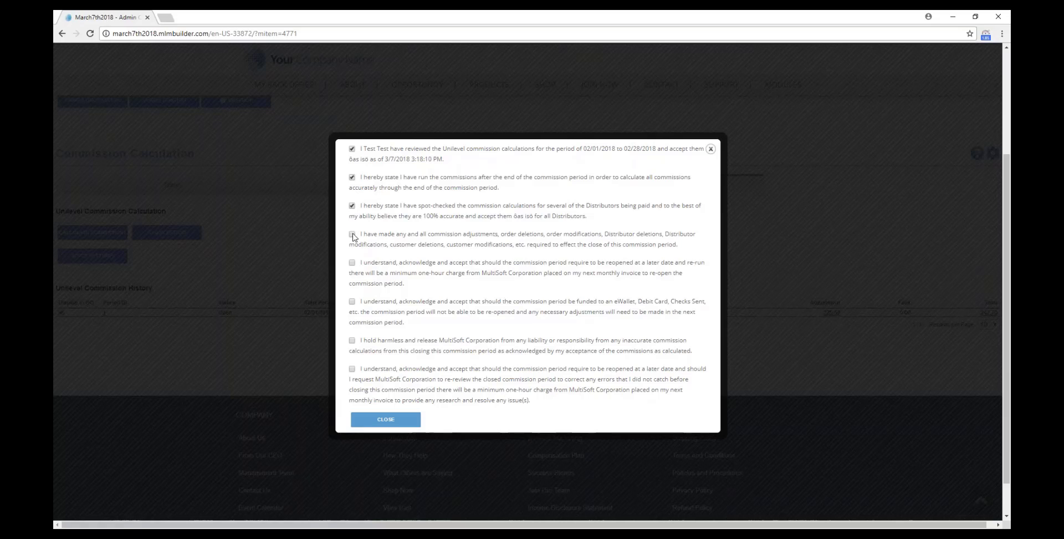
{"action": "left_click", "coordinate": [352, 262]}
{"action": "left_click", "coordinate": [352, 301]}
{"action": "left_click", "coordinate": [352, 339]}
{"action": "left_click", "coordinate": [352, 368]}
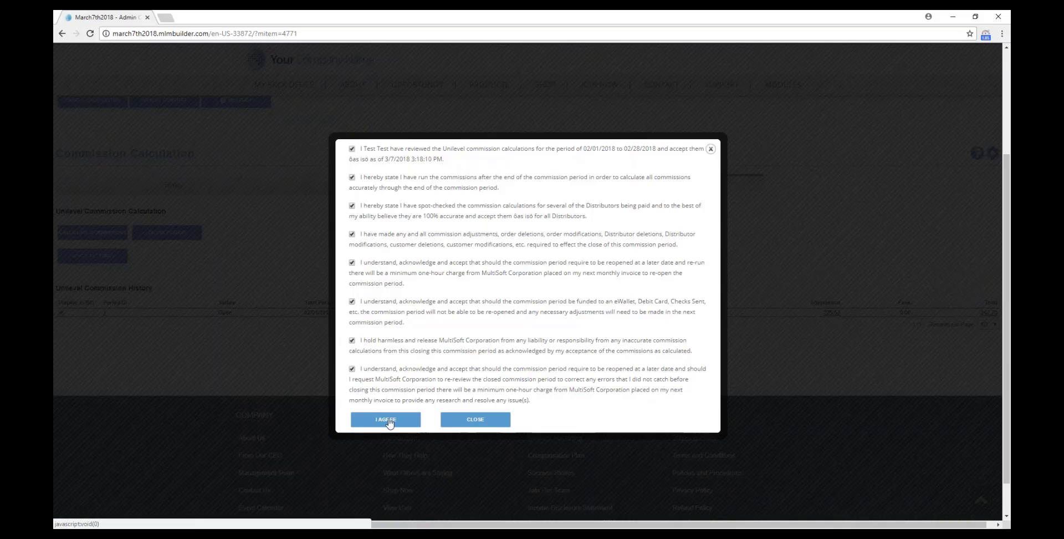
{"action": "left_click", "coordinate": [385, 419]}
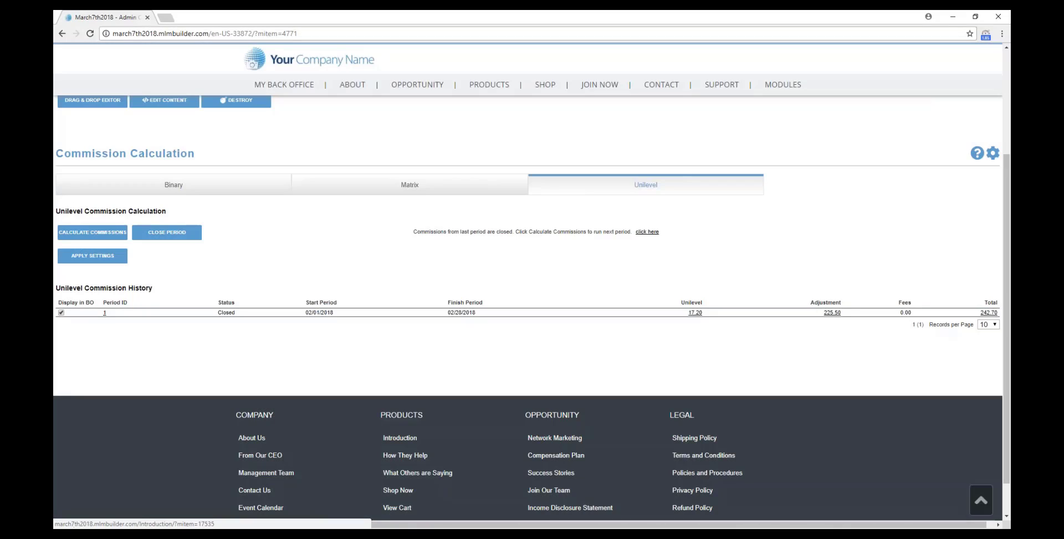
Calculate commissions and view the new open March 03/01–03/31/2018 period at 0.00.
{"action": "left_click", "coordinate": [114, 232]}
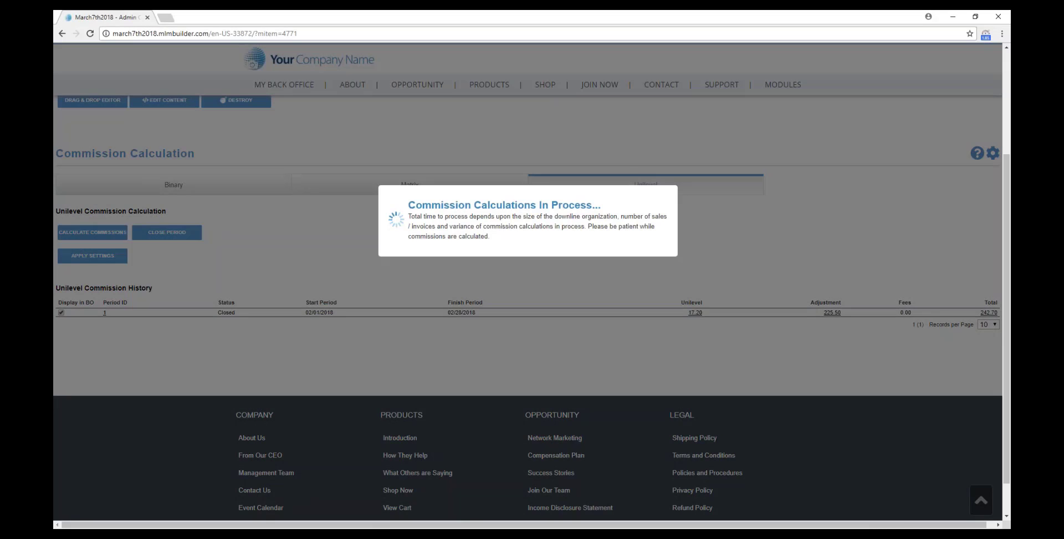
{"action": "left_click", "coordinate": [527, 251]}
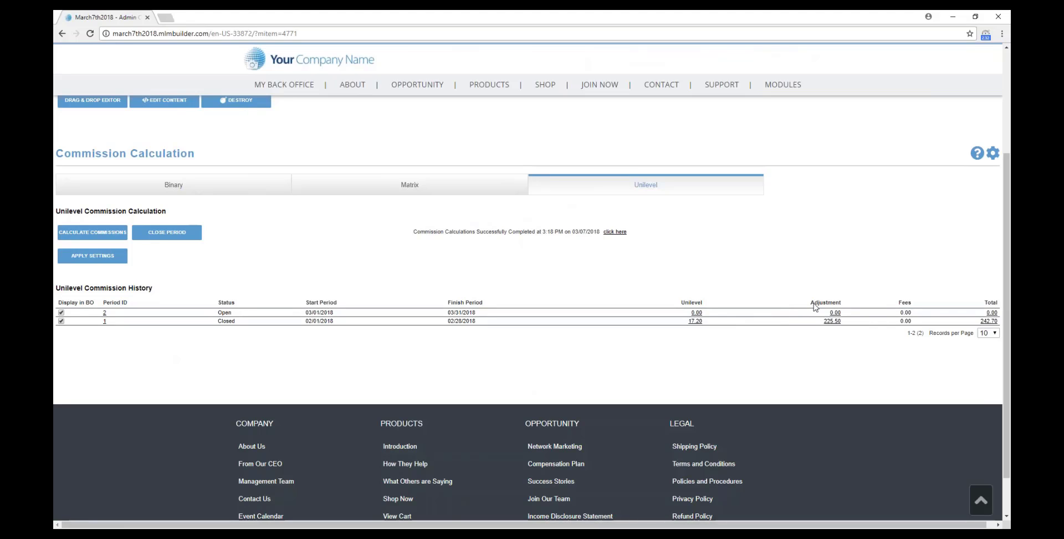
Drag the adjustments CSV window back into view, review it, then close Excel.
{"action": "left_click_drag", "start_coordinate": [1010, 82], "coordinate": [685, 62]}
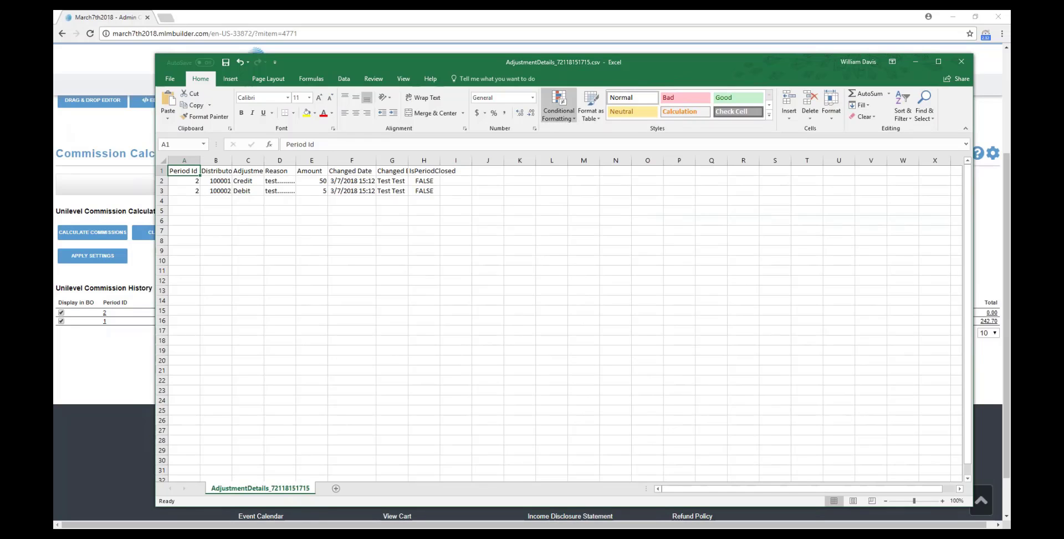
{"action": "left_click_drag", "start_coordinate": [467, 72], "coordinate": [1063, 89]}
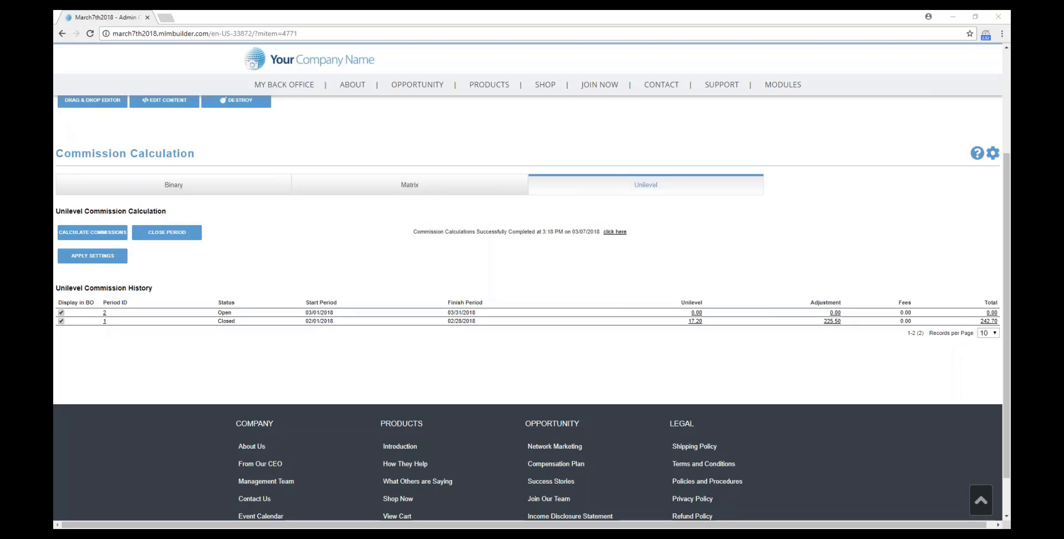
{"action": "left_click", "coordinate": [551, 290]}
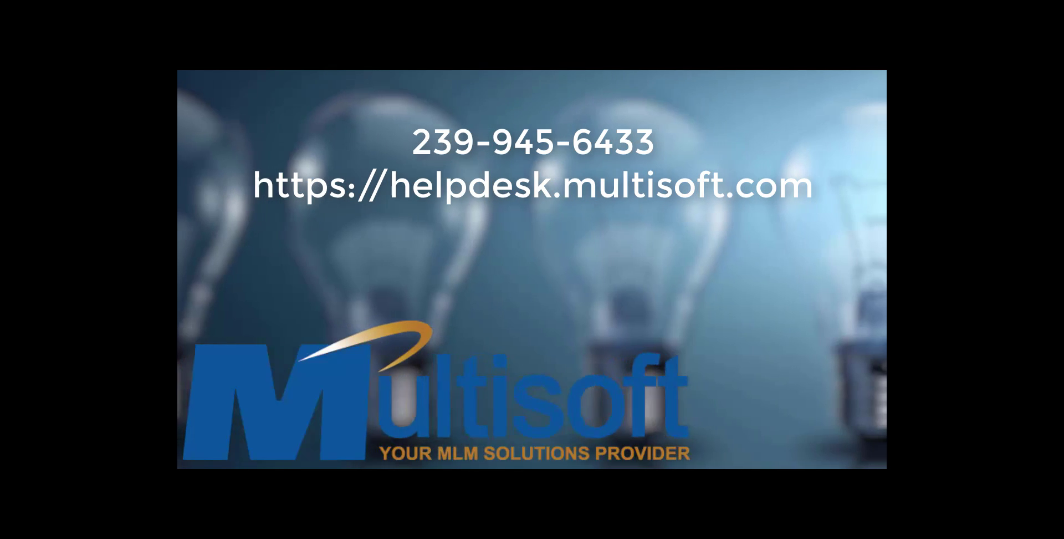